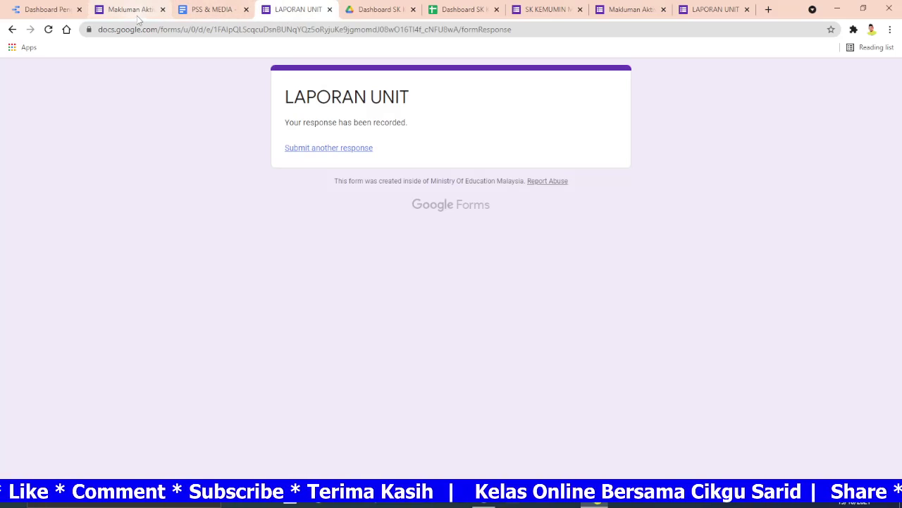
Reopen the Makluman Aktiviti / Program Sekolah form from its confirmation page and switch it to editing mode
click(131, 9)
click(351, 149)
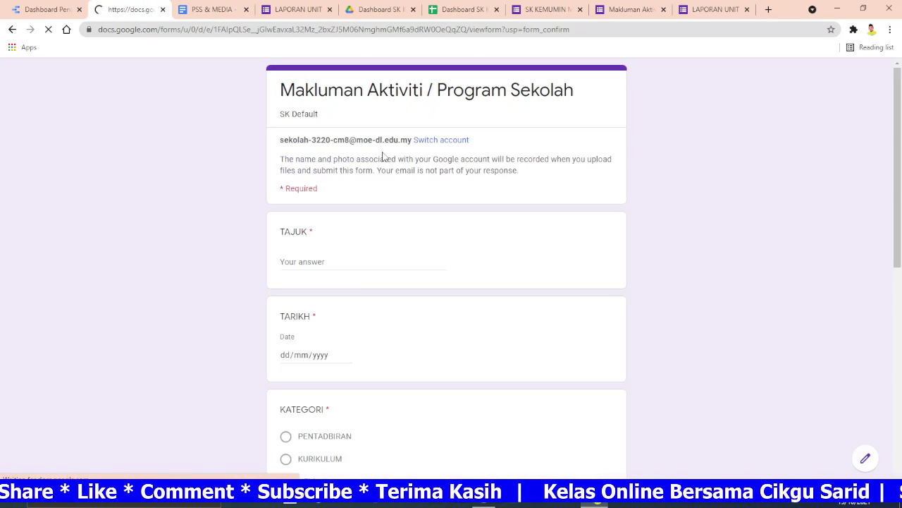
scroll(644, 318, down, 7)
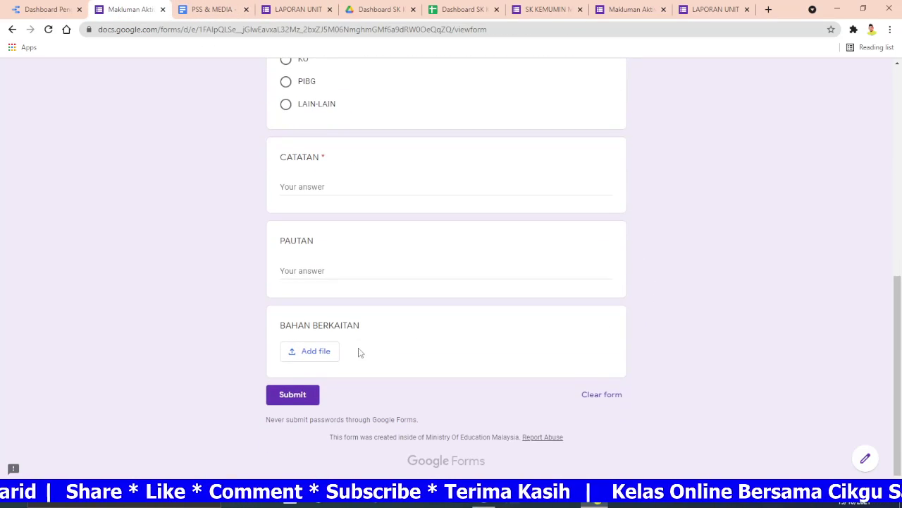
click(861, 456)
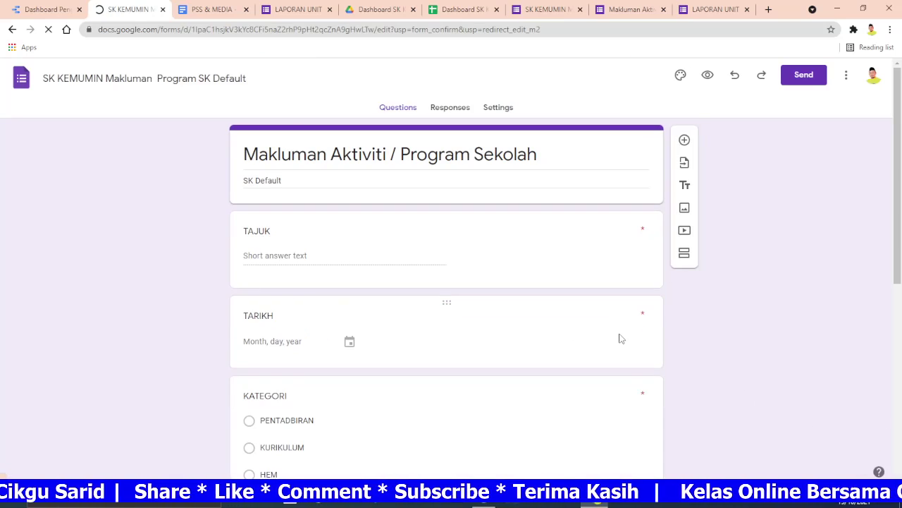
Open the Drive folder that stores the files uploaded through the form's BAHAN BERKAITAN question
scroll(614, 340, down, 6)
click(615, 425)
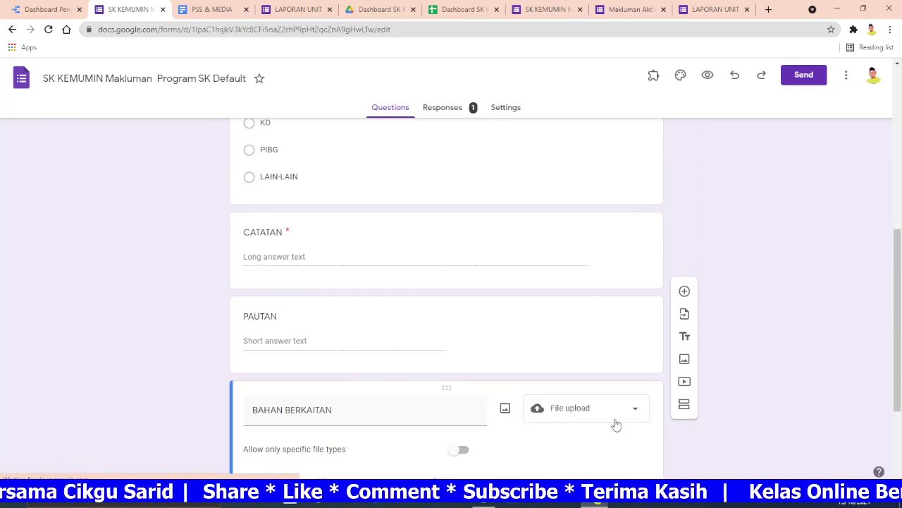
scroll(646, 416, down, 2)
click(614, 385)
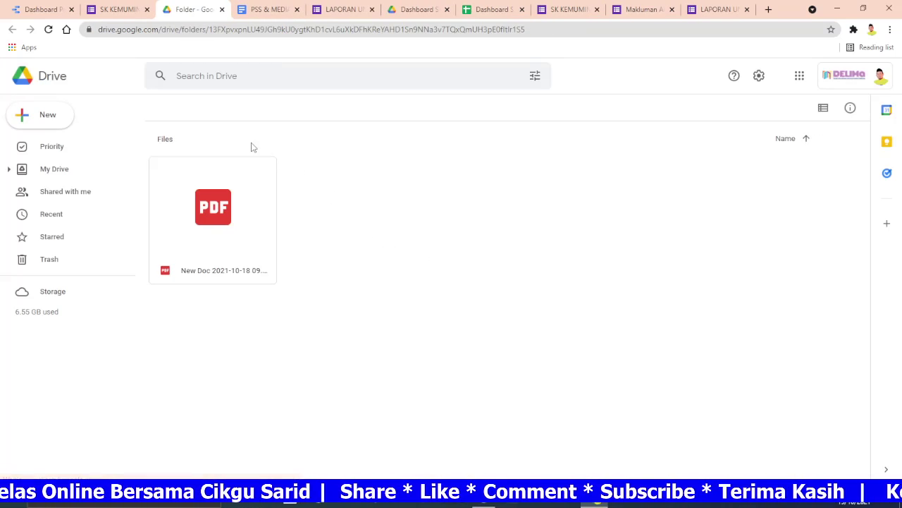
Move the "SK KEMUMIN Makluman Program SK Default (File responses)" folder from My Drive into the Dashboard SK KEMUMIN folder
click(283, 112)
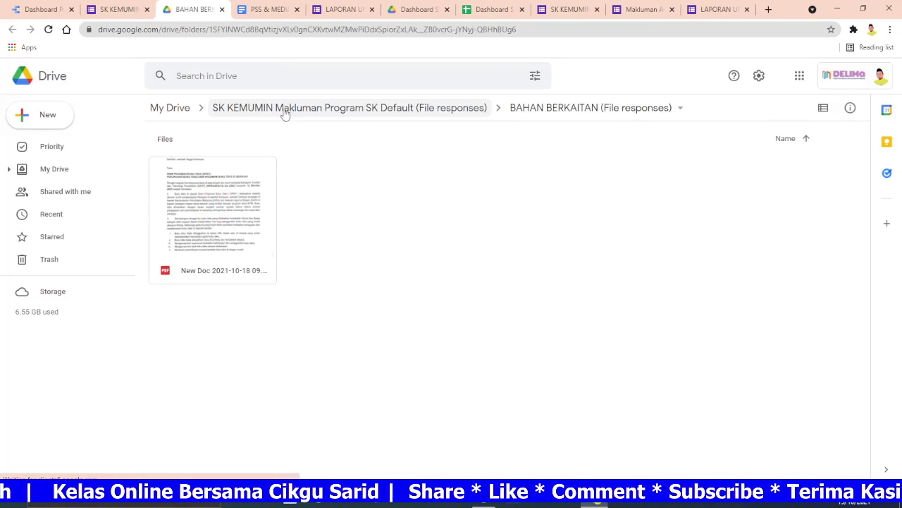
click(285, 112)
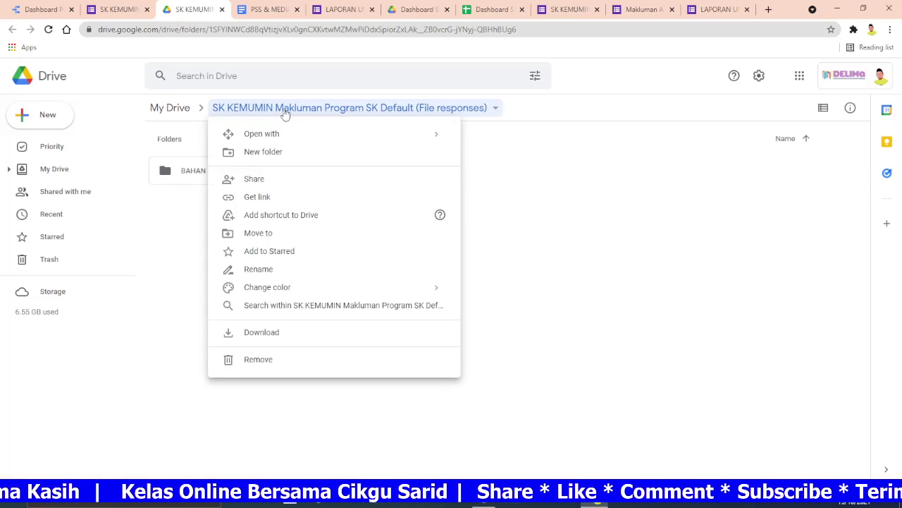
key(Escape)
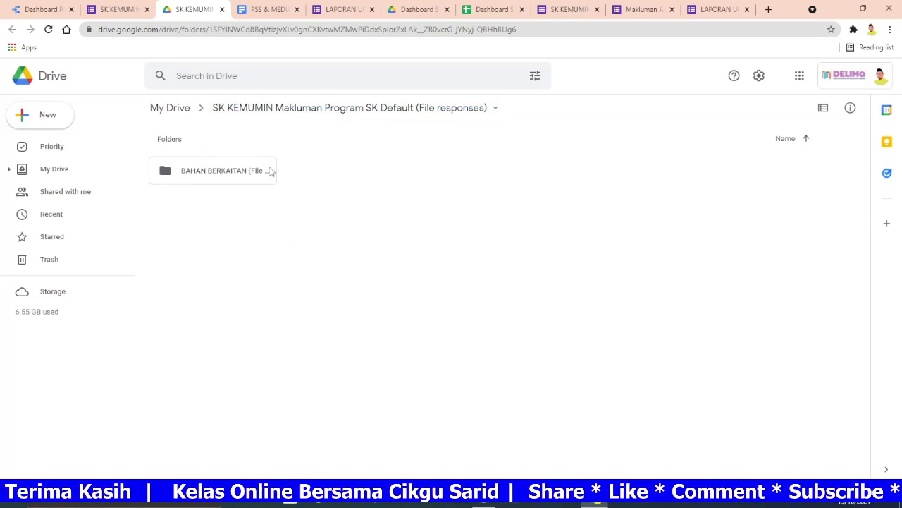
click(250, 114)
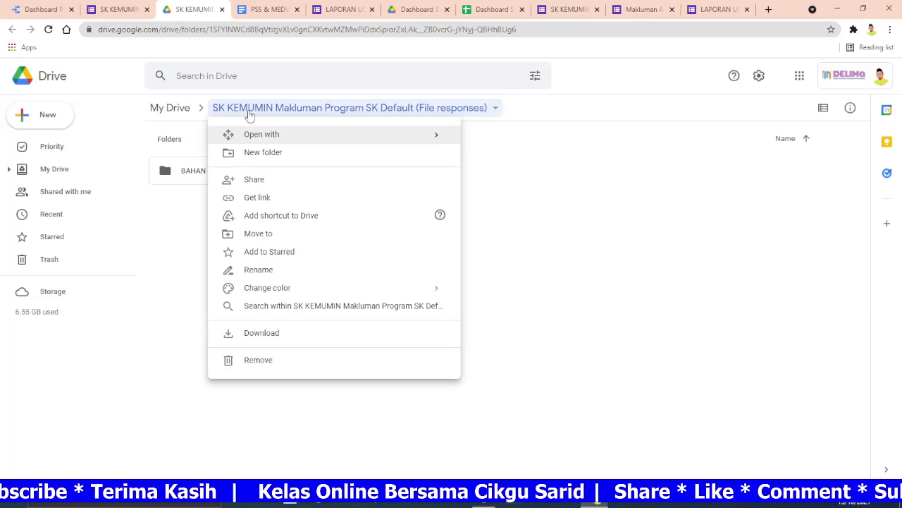
key(Escape)
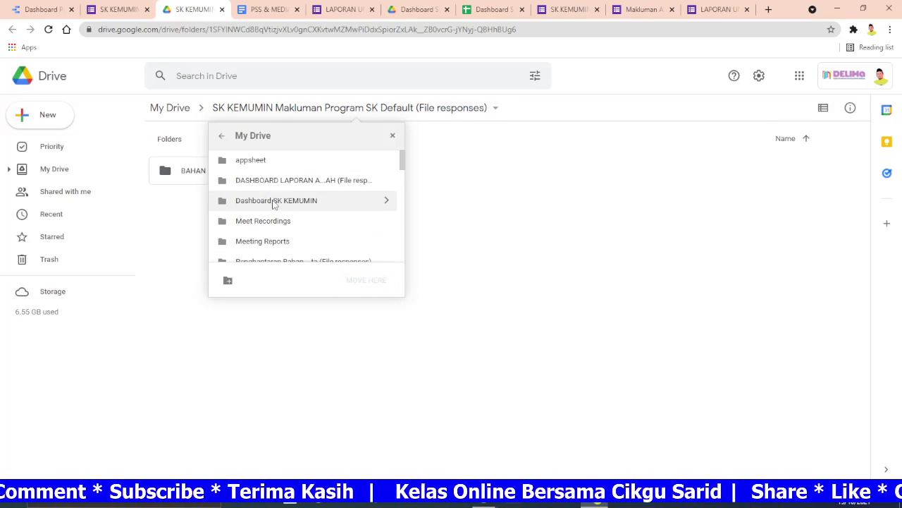
click(275, 201)
click(371, 280)
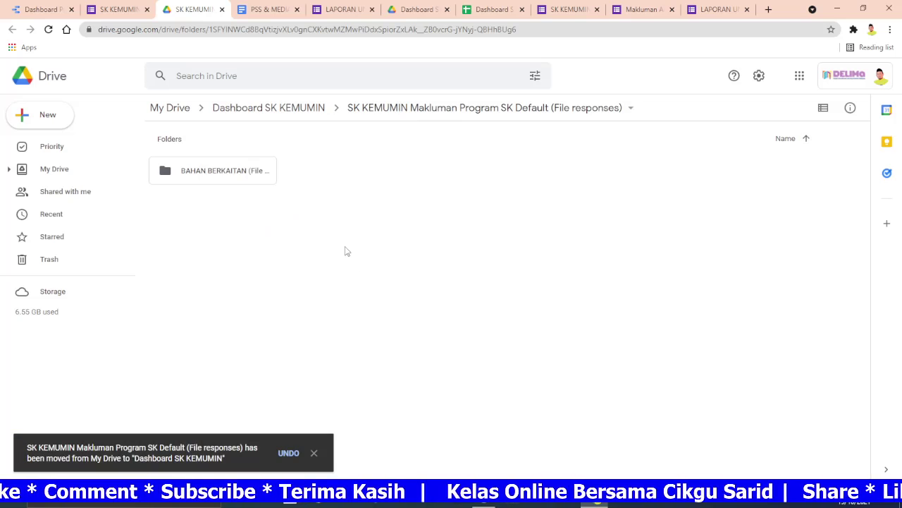
Share the BAHAN BERKAITAN (File responses) folder so that anyone with the link can view it
click(256, 172)
right_click(253, 173)
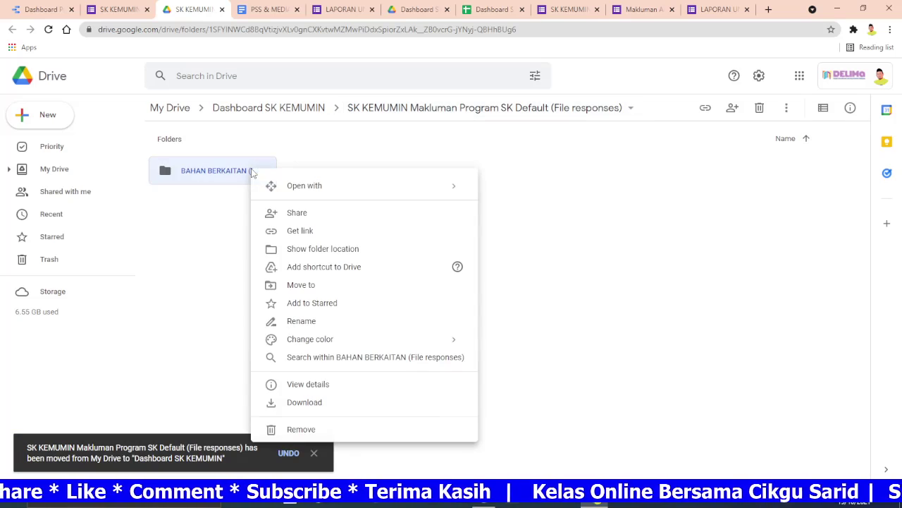
click(280, 212)
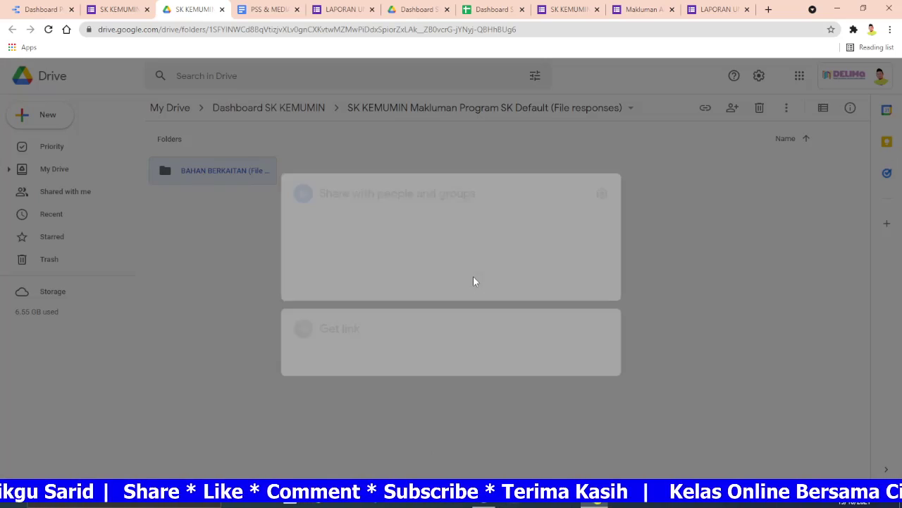
click(357, 363)
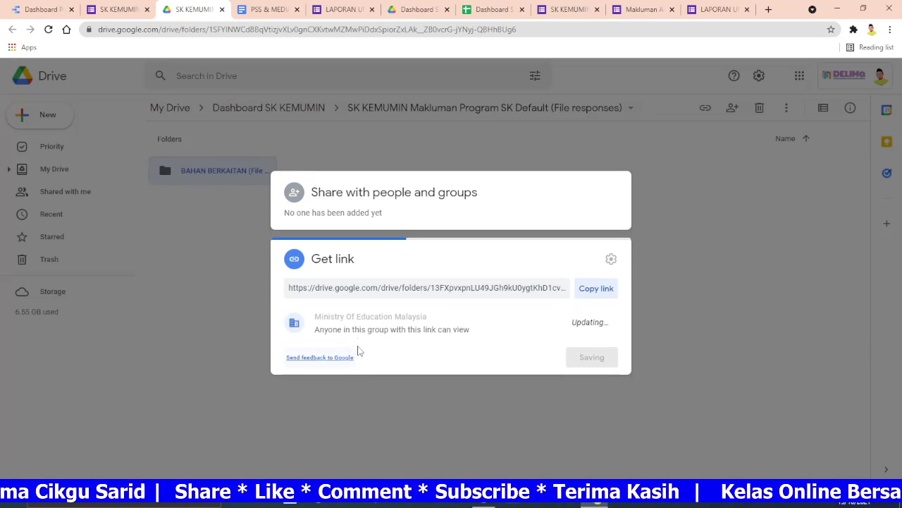
click(386, 317)
click(376, 415)
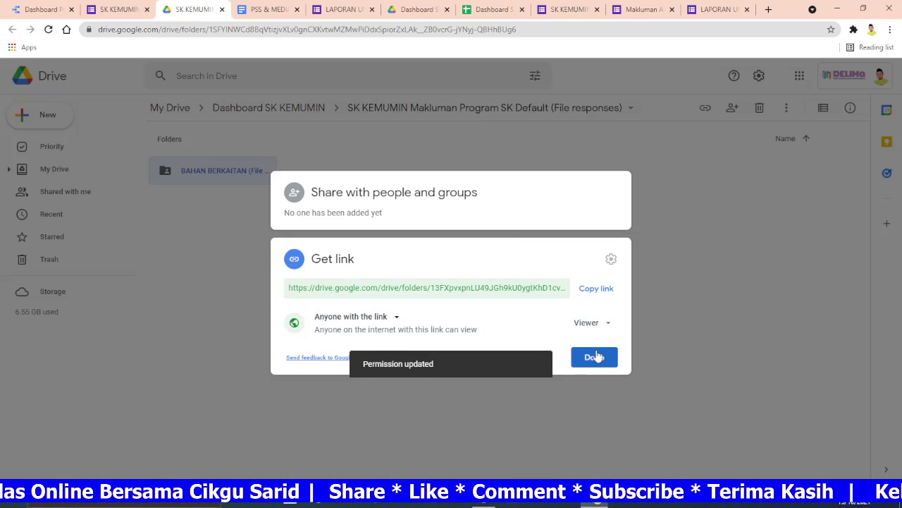
click(595, 357)
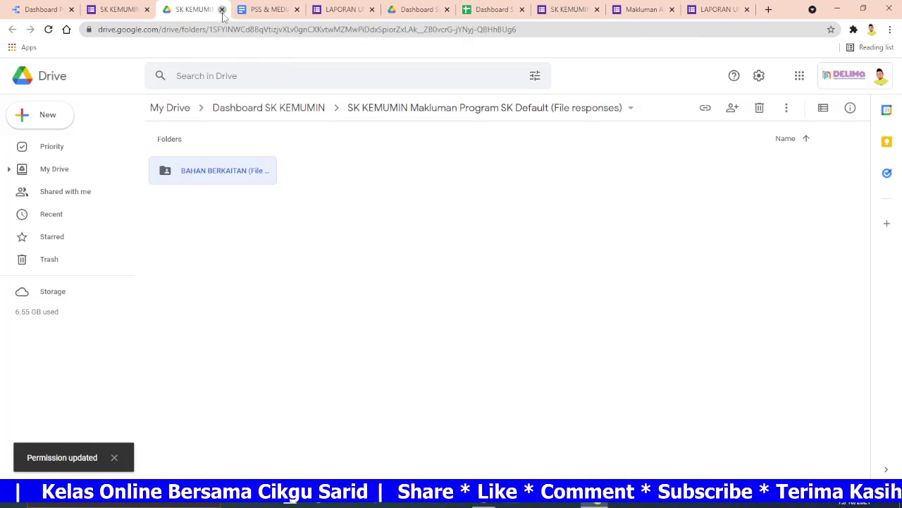
Close all open Drive, document, sheet and form tabs, keeping only the Dashboard Pengurusan Sekolah report
click(222, 10)
click(222, 10)
click(222, 10)
click(223, 10)
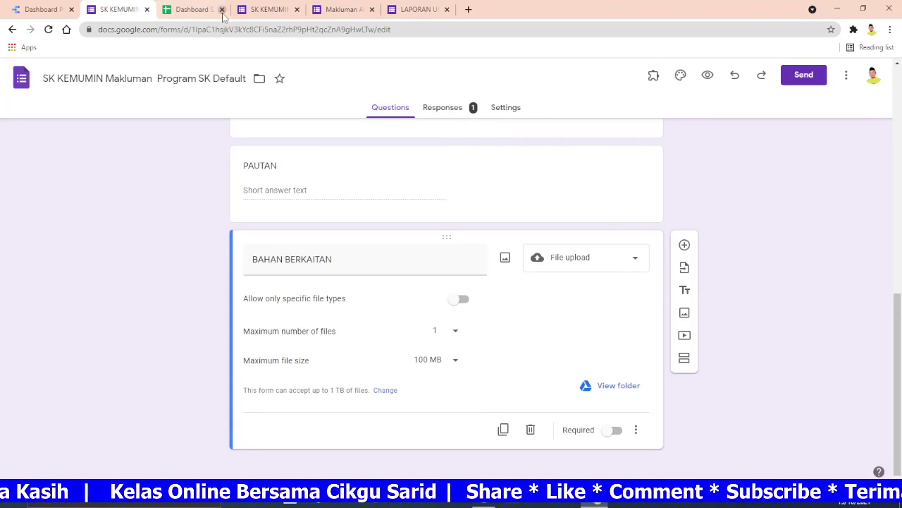
click(222, 10)
click(222, 10)
click(222, 10)
click(222, 10)
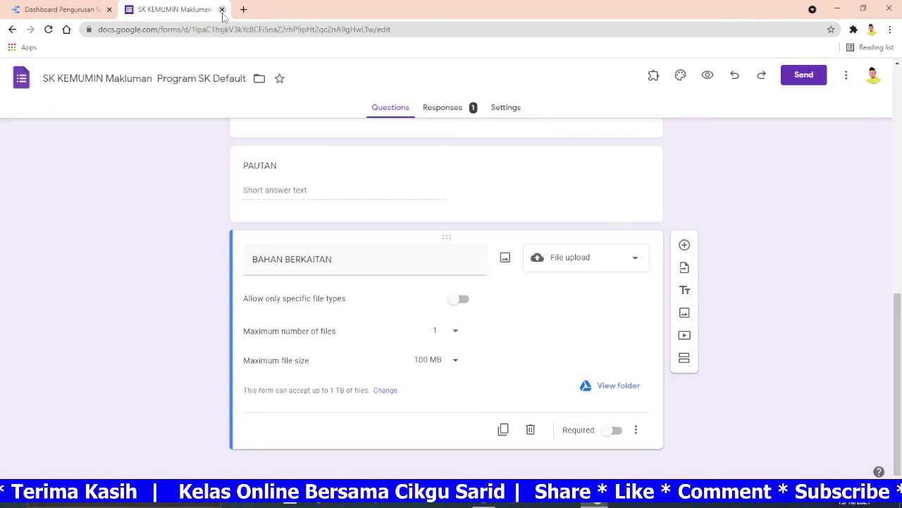
click(222, 10)
Review the MAKLUMAN TERKINI announcements table on the report's UTAMA page
scroll(816, 199, up, 5)
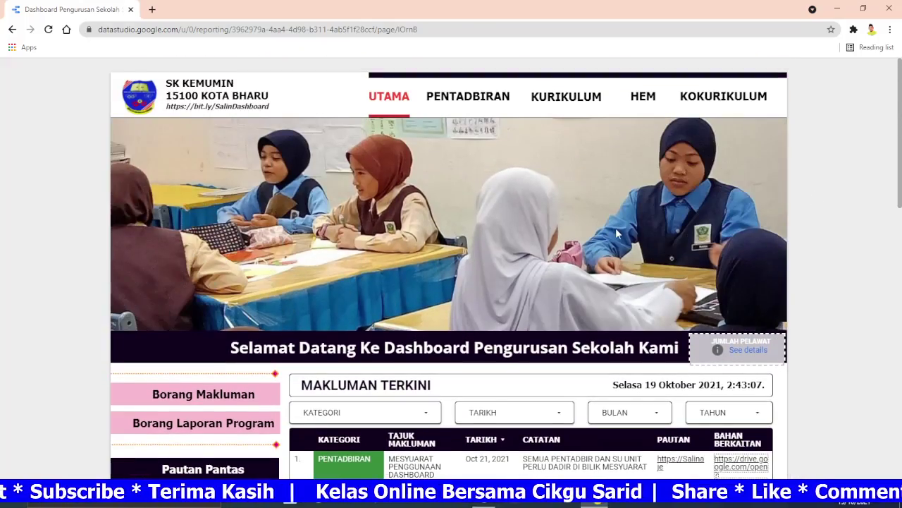
scroll(356, 258, down, 3)
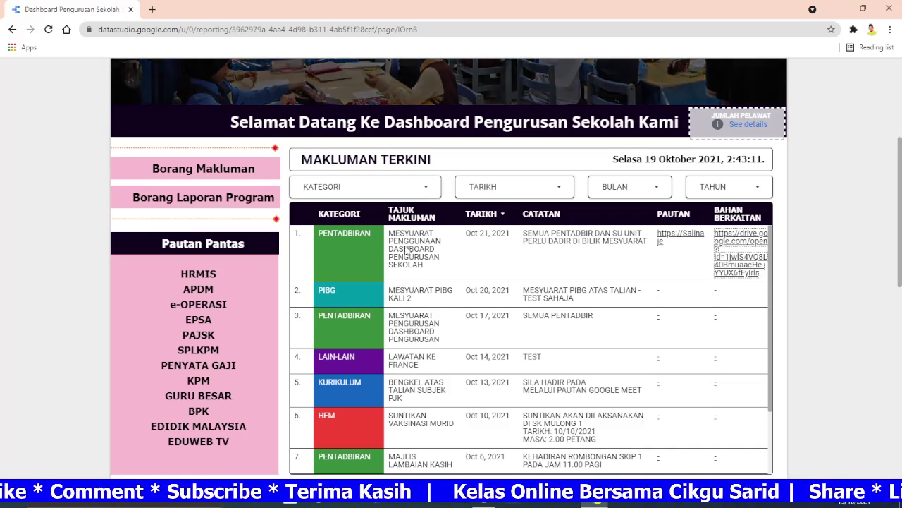
scroll(630, 196, up, 3)
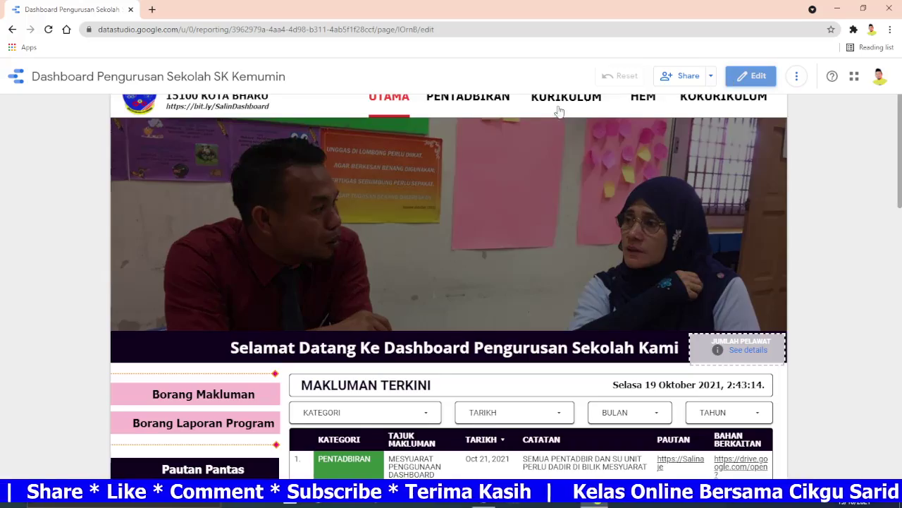
Test the Admin pie icon's link at the foot of the report and close the Dashboard Dummy Data folder it opens
click(750, 75)
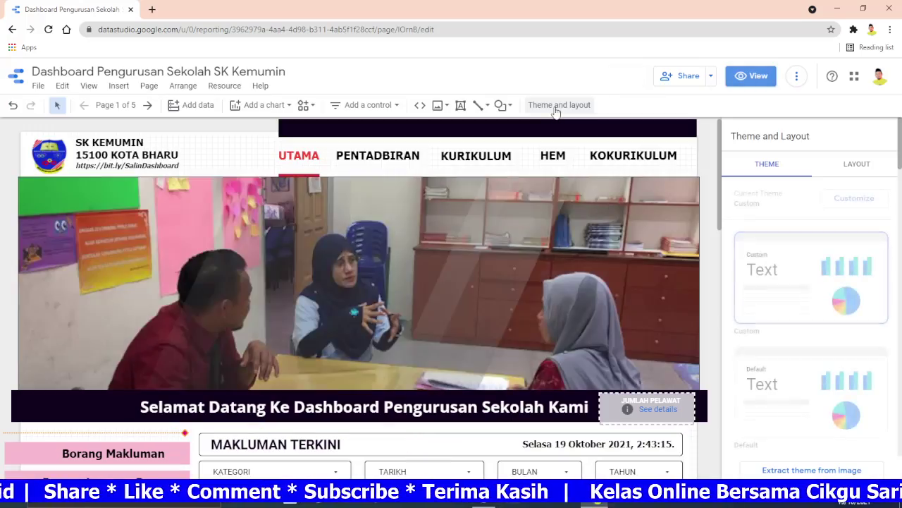
click(752, 76)
scroll(714, 218, down, 10)
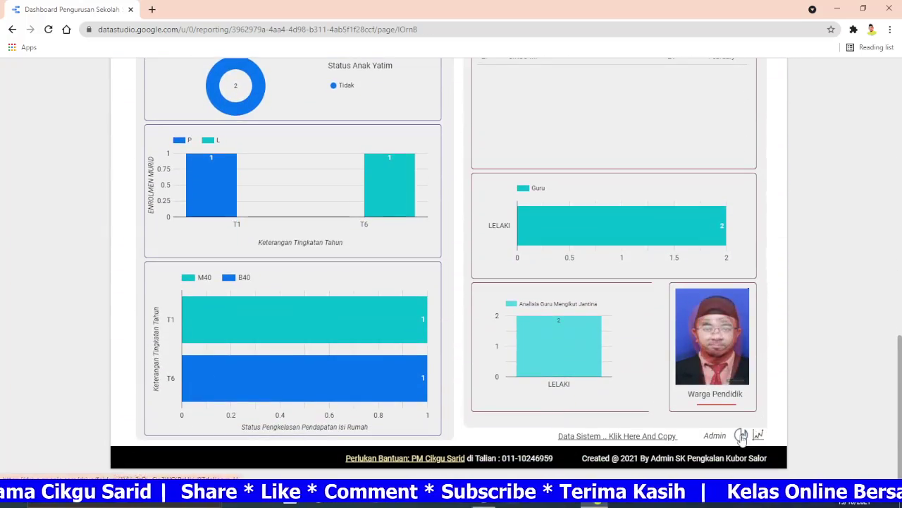
click(741, 434)
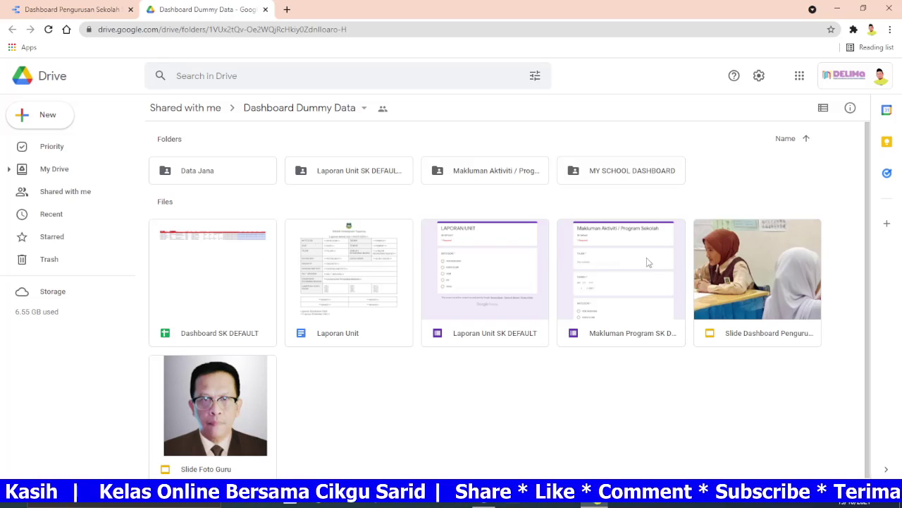
click(85, 11)
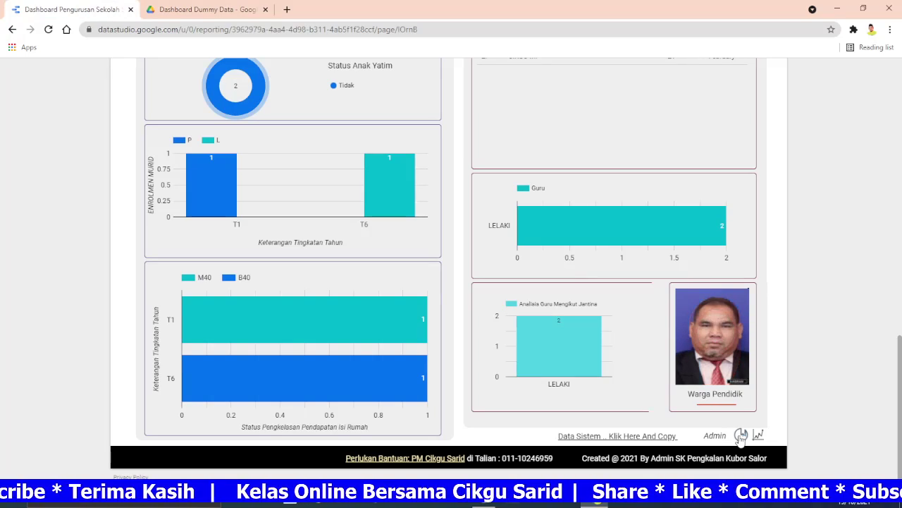
scroll(273, 227, up, 15)
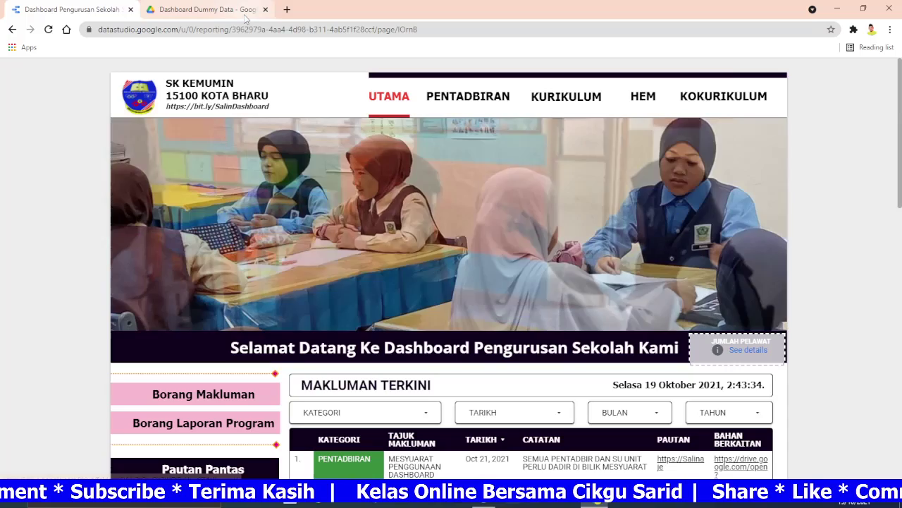
click(208, 10)
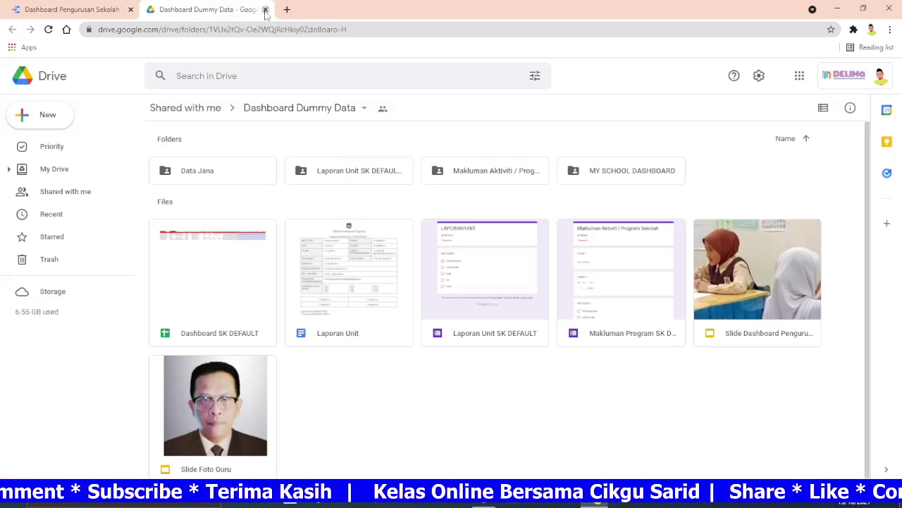
click(266, 9)
Open the Dashboard SK KEMUMIN folder from My Drive in a new browser tab and copy its web address
click(150, 9)
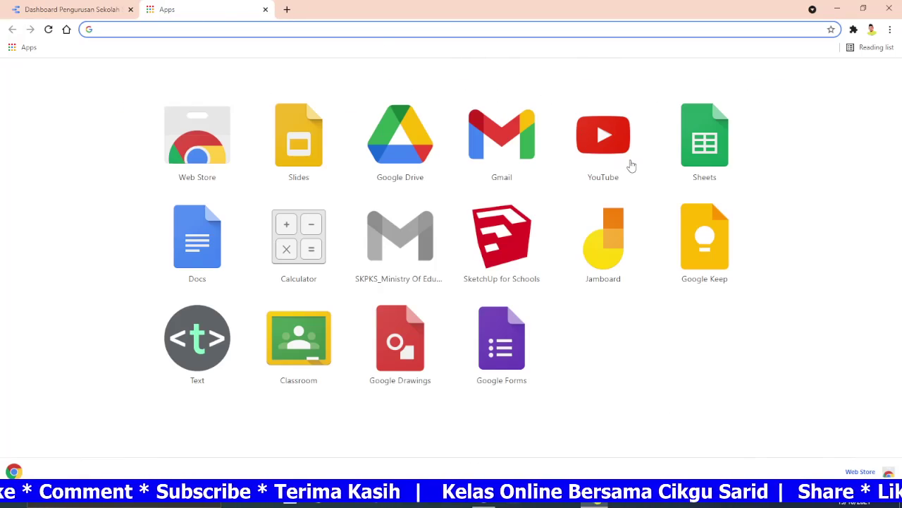
click(415, 157)
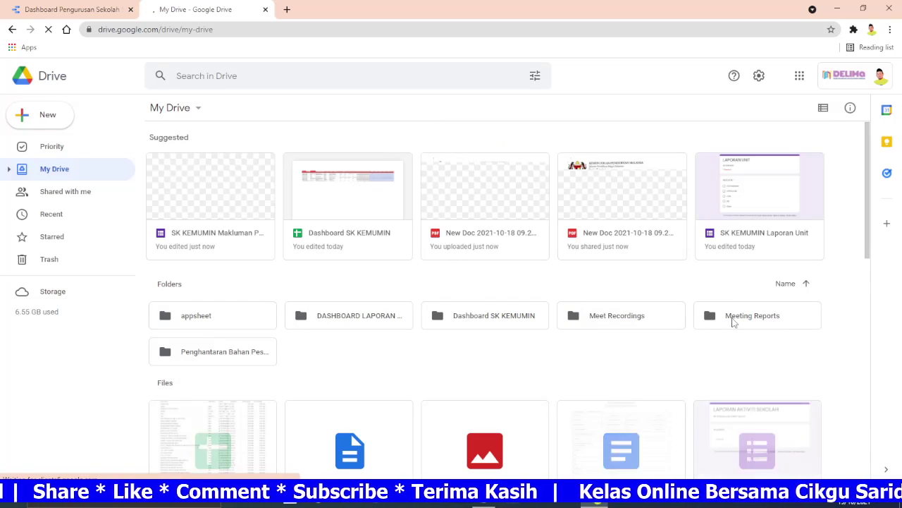
click(504, 320)
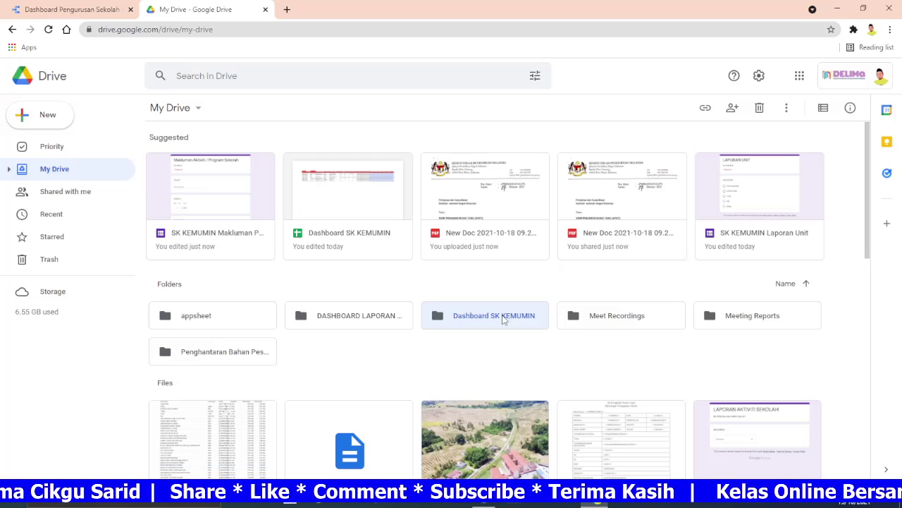
double_click(504, 320)
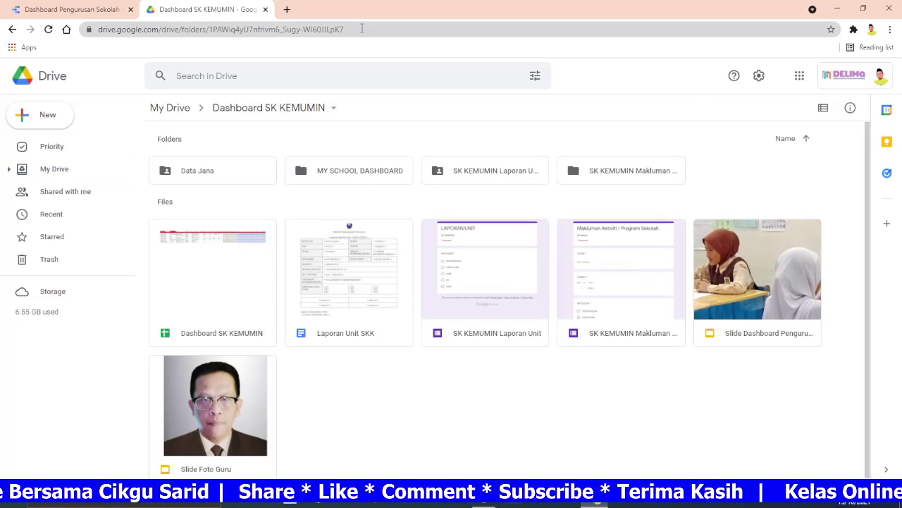
click(361, 28)
right_click(361, 29)
click(395, 84)
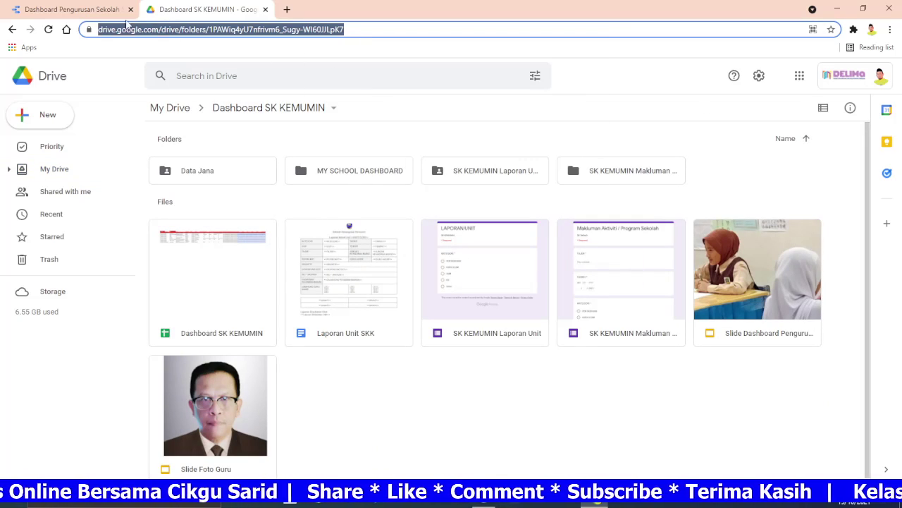
Set the image link of the Admin pie icon at the report's foot to the copied Dashboard SK KEMUMIN folder address
click(106, 10)
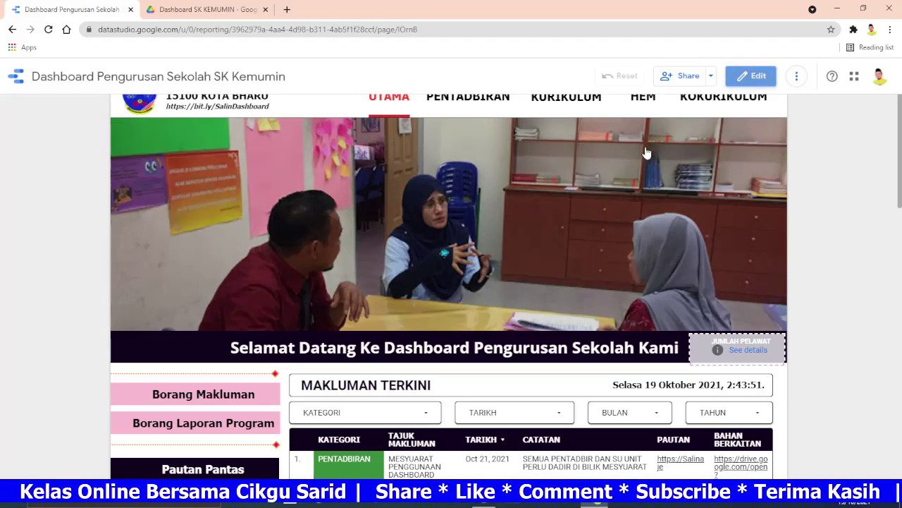
scroll(647, 153, down, 10)
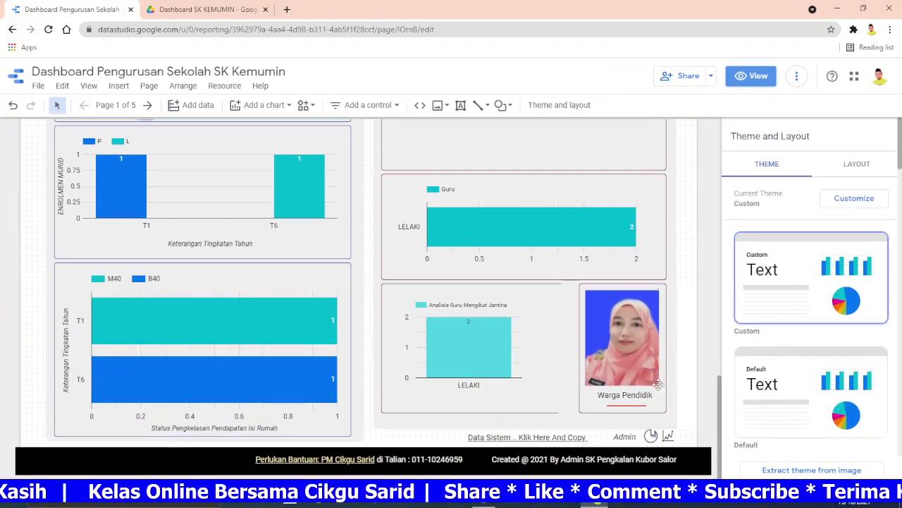
click(650, 436)
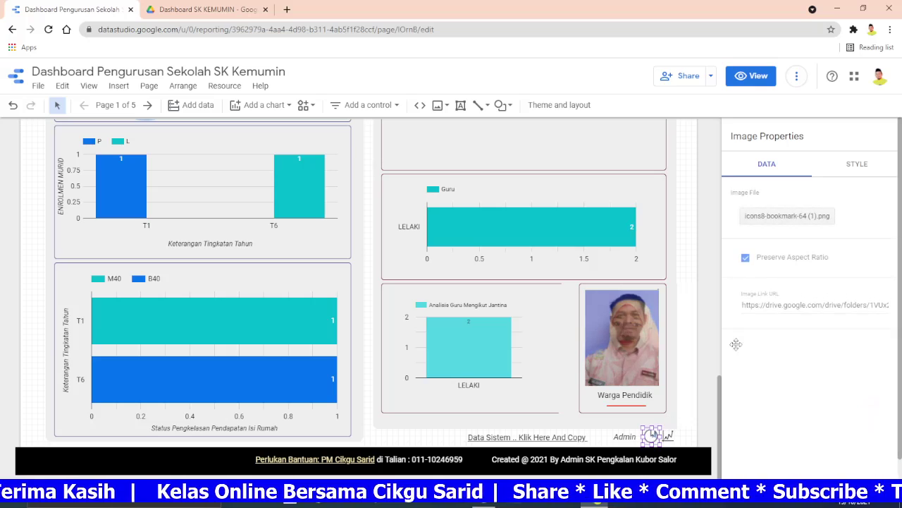
triple_click(779, 308)
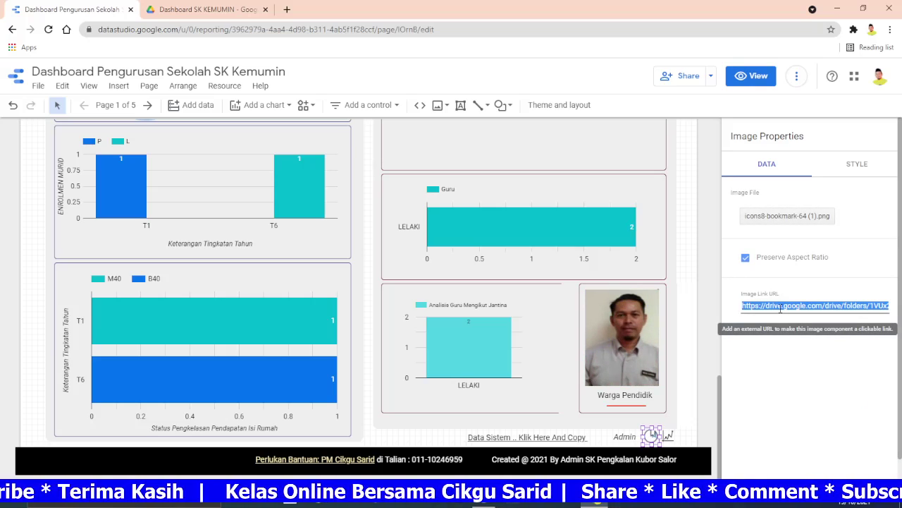
key(ctrl+v)
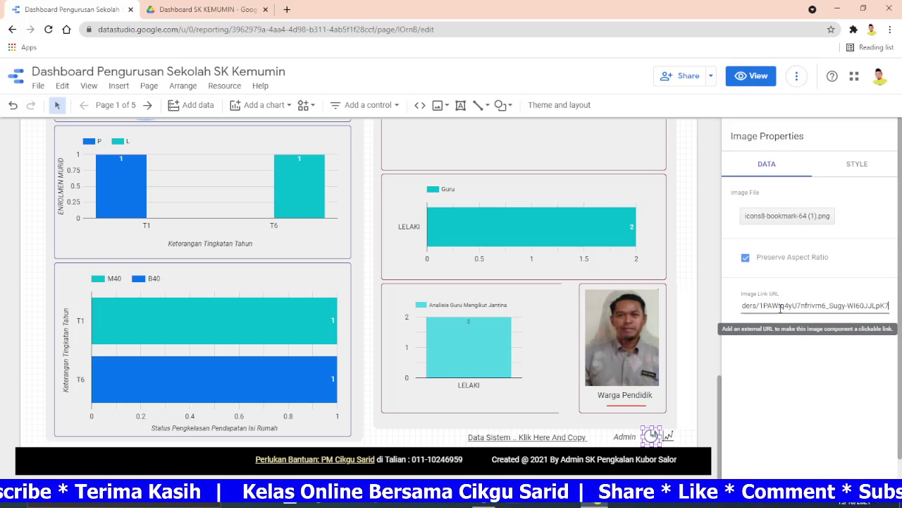
Test the Admin pie icon's link in the report's view mode, and return to the MAKLUMAN TERKINI table
click(765, 75)
click(742, 436)
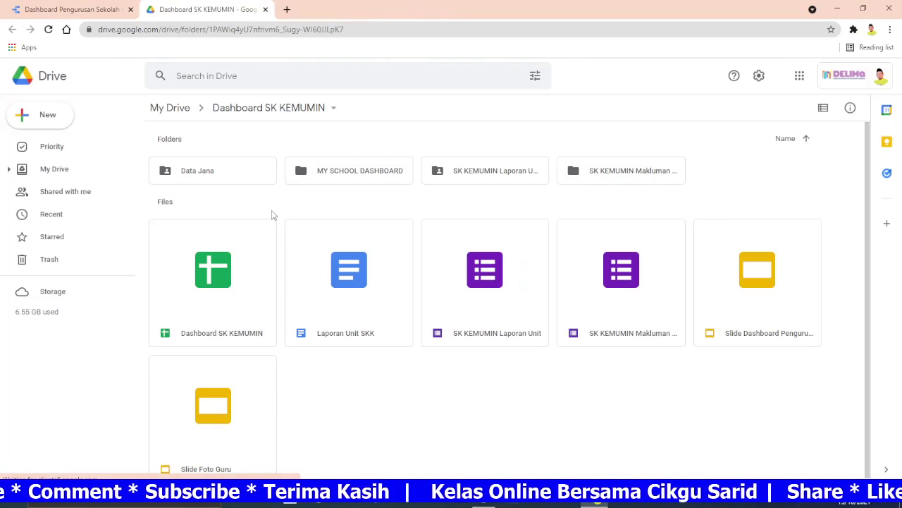
click(69, 9)
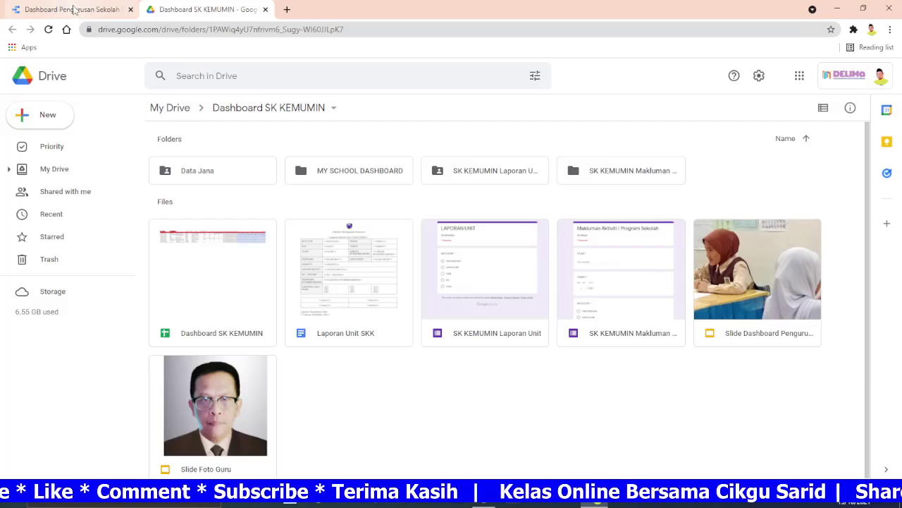
scroll(494, 254, up, 10)
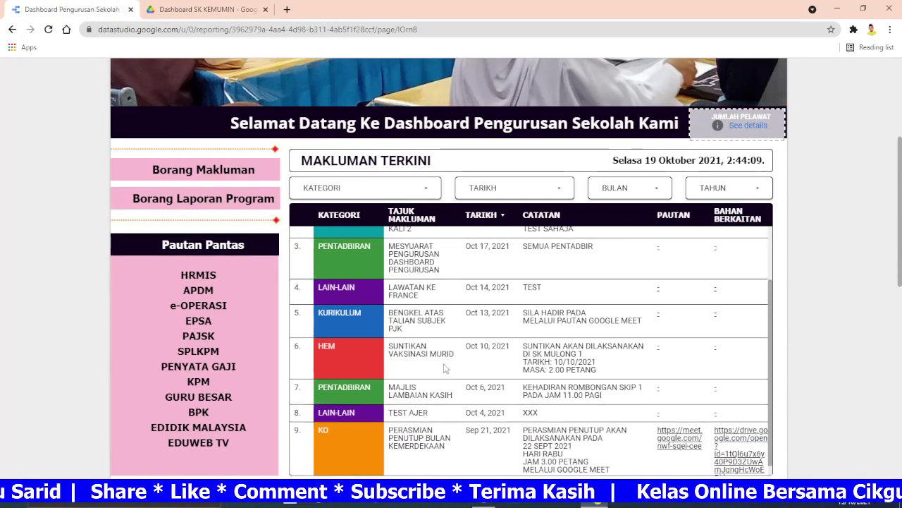
Open the Dashboard SK KEMUMIN spreadsheet from the Drive folder and show its Makluman sheet
click(204, 9)
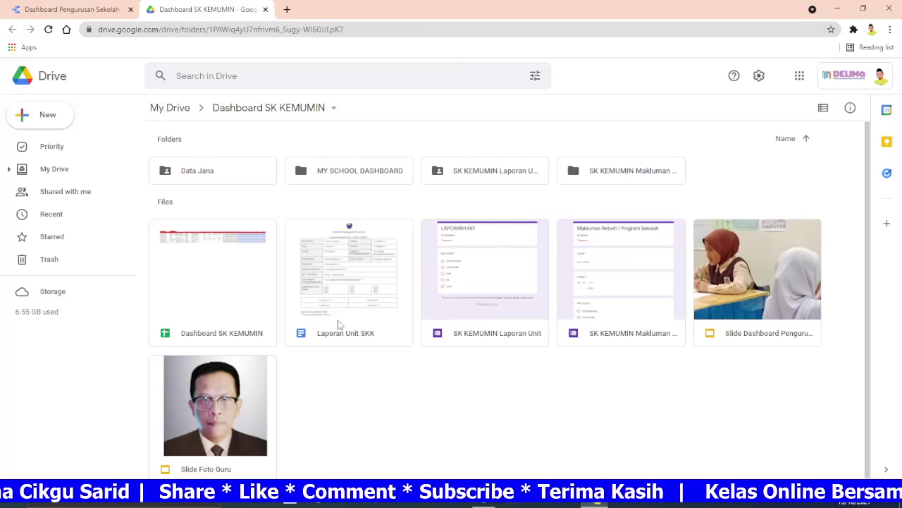
click(238, 293)
double_click(238, 294)
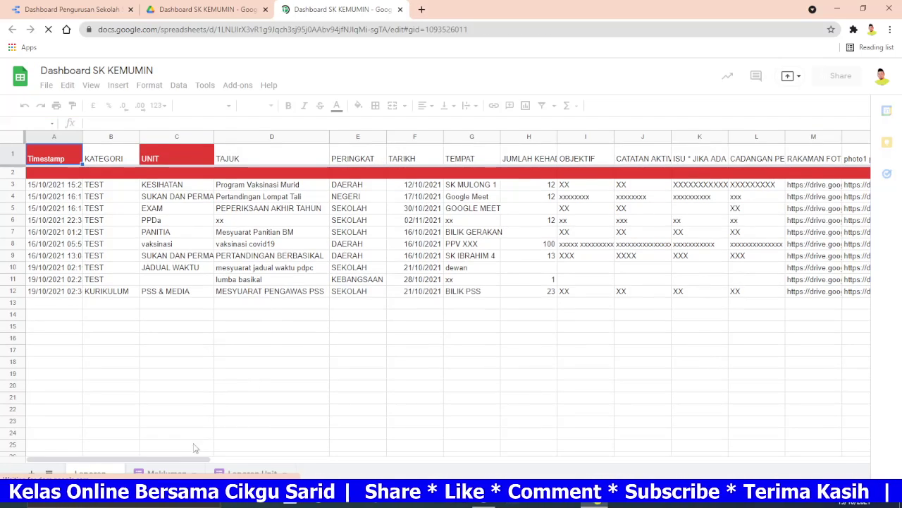
click(161, 473)
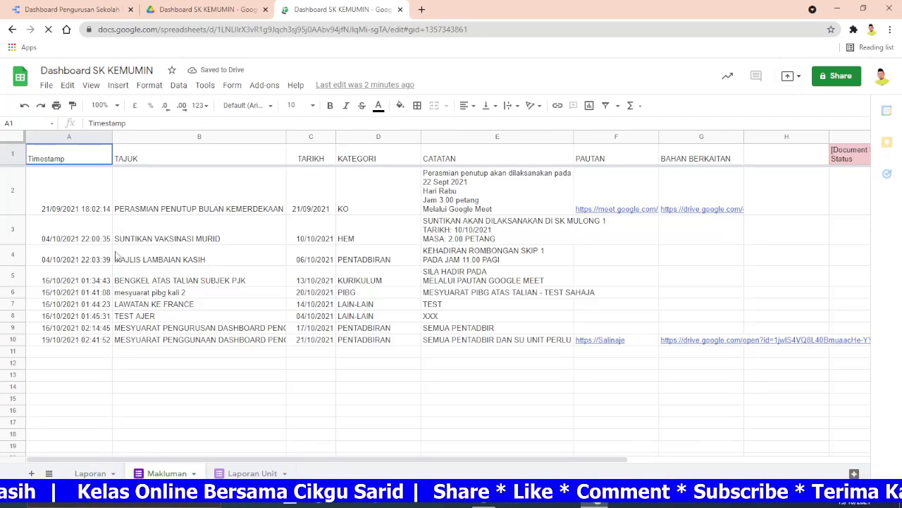
Replace the first TAJUK entry in B2 with TEST and fill it down to B10
click(164, 203)
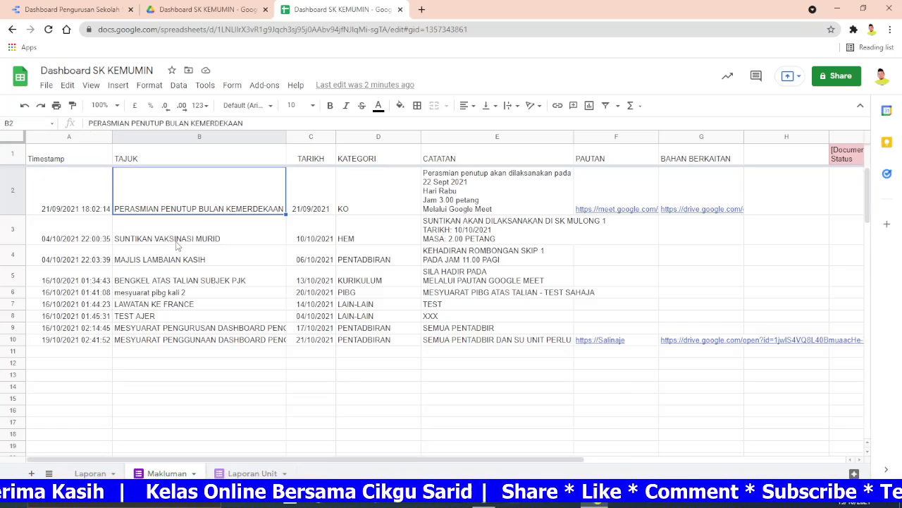
text(te)
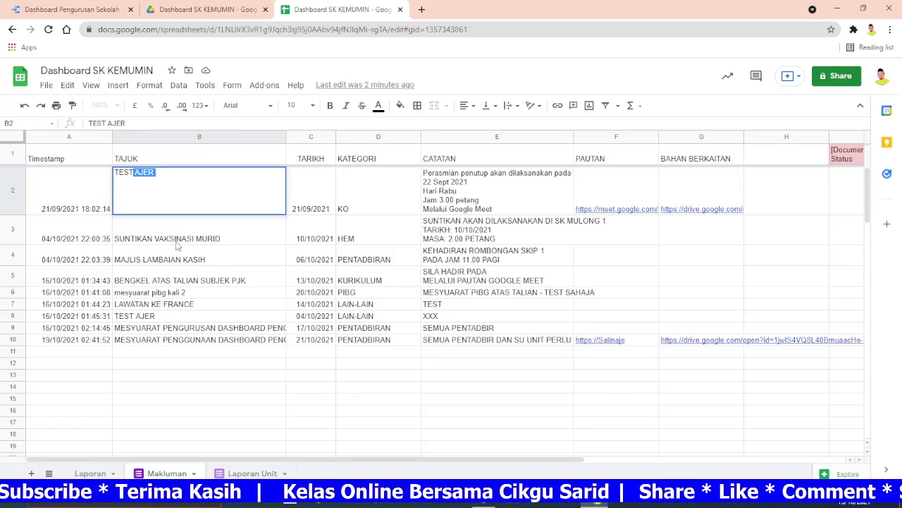
key(Return)
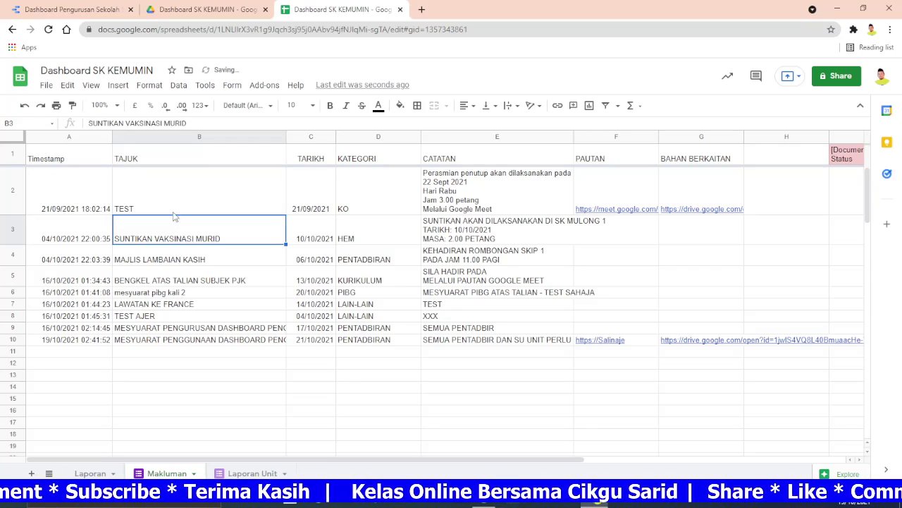
click(179, 202)
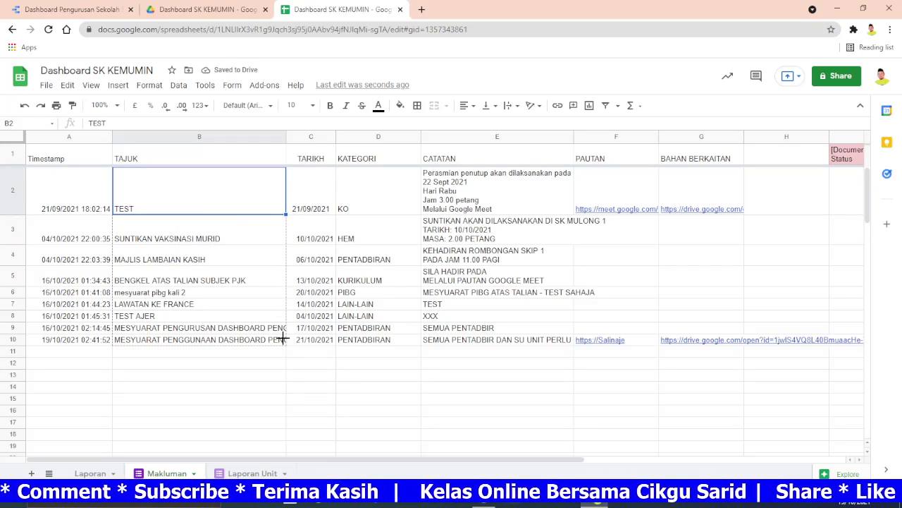
drag(282, 338, 282, 339)
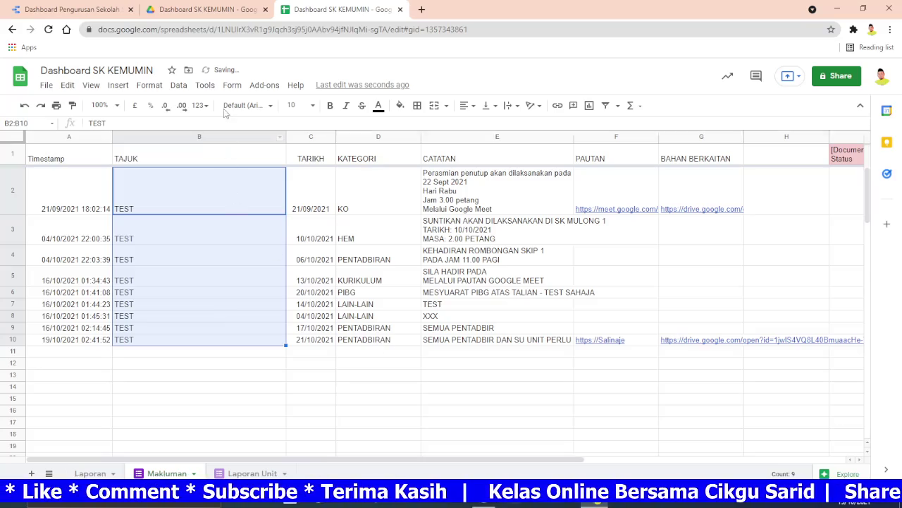
Return to the dashboard report in edit mode, select the MAKLUMAN TERKINI table and refresh the report data
click(74, 9)
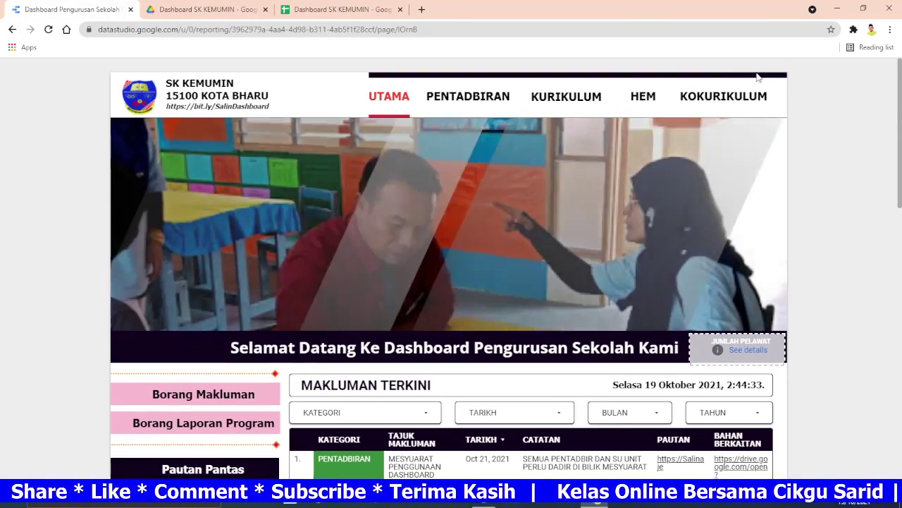
mouse_move(742, 76)
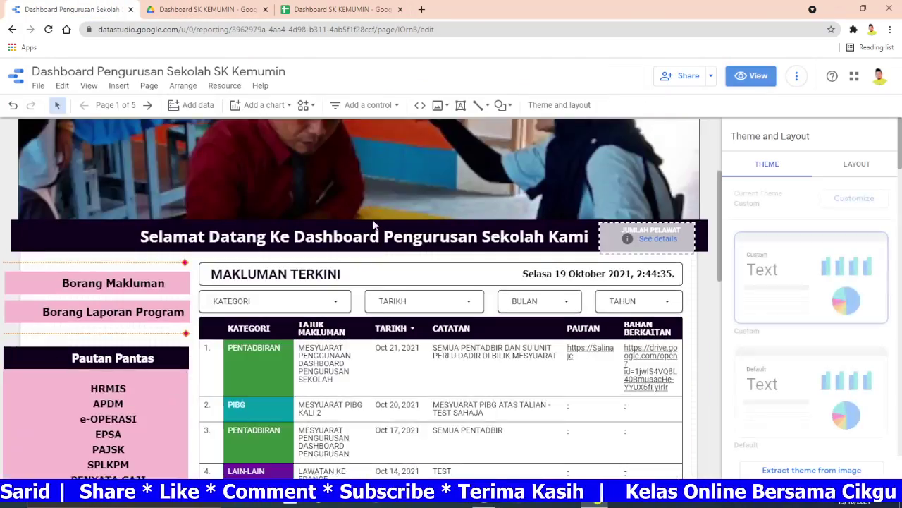
scroll(439, 214, down, 5)
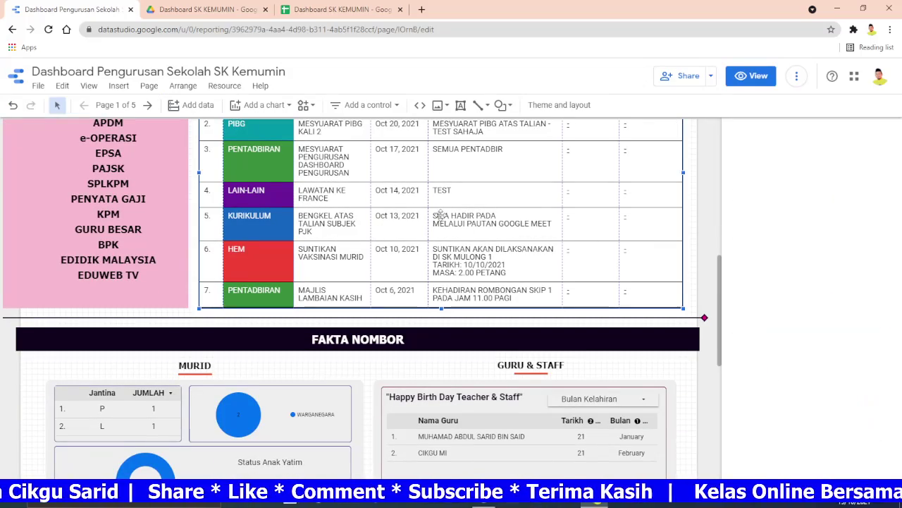
scroll(439, 215, up, 2)
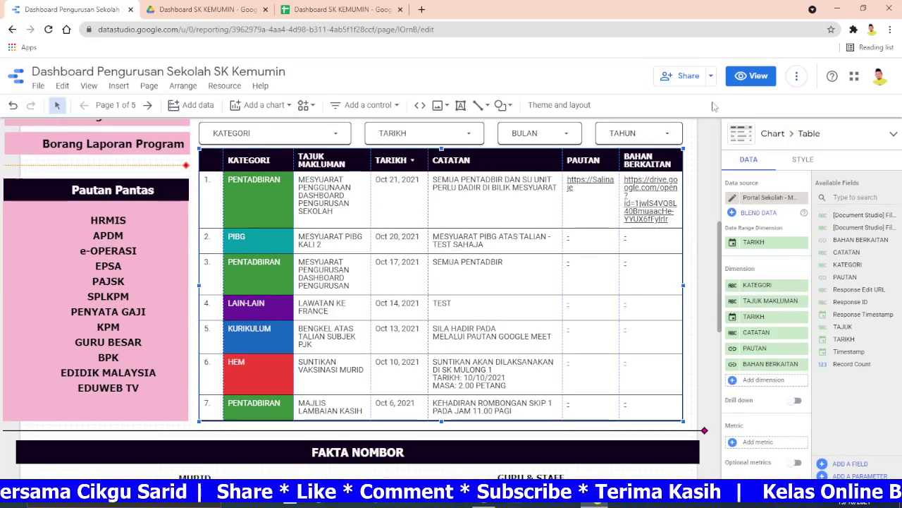
click(796, 78)
click(829, 105)
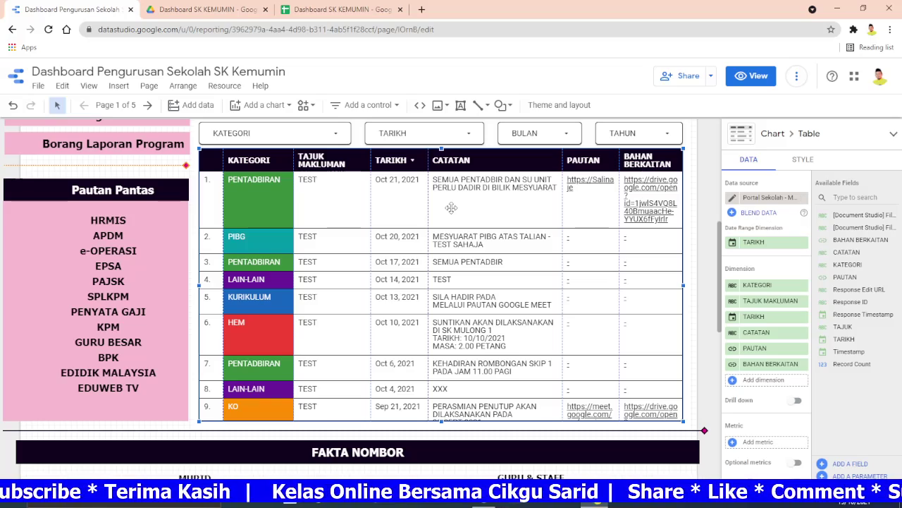
Start a new filter named SOROK TEST for the MAKLUMAN TERKINI table
scroll(758, 321, down, 5)
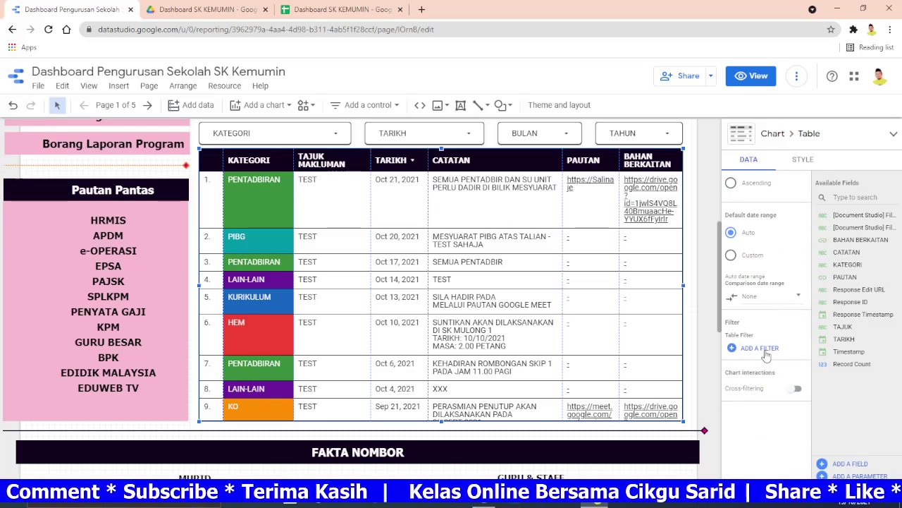
click(759, 348)
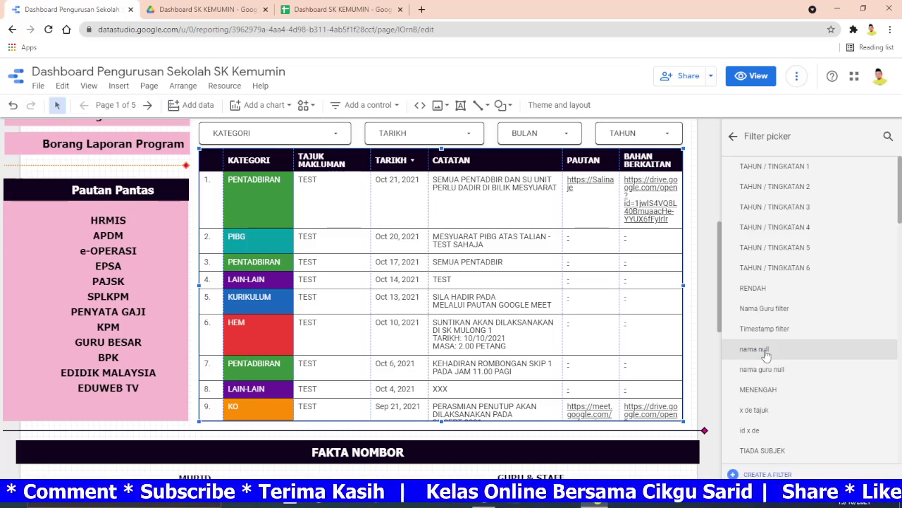
click(770, 474)
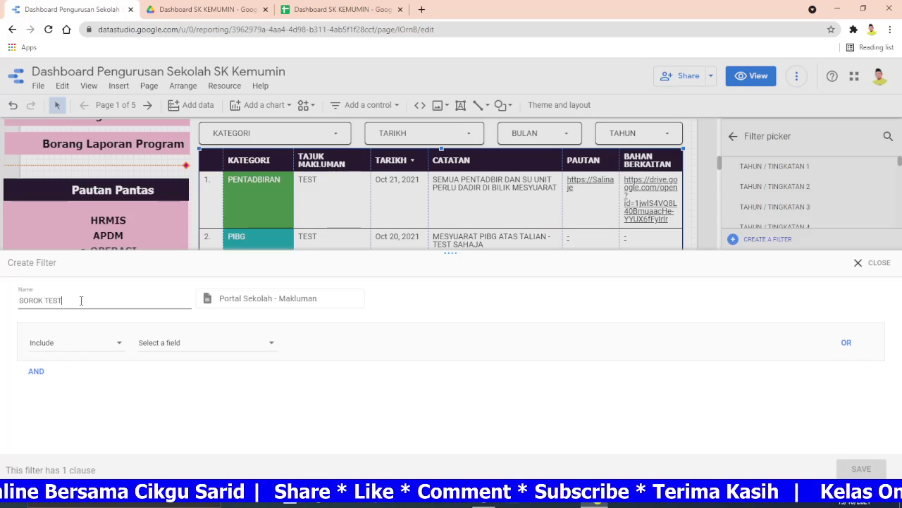
Define the SOROK TEST filter clause as Exclude on the TAJUK field with the Contains condition
click(92, 351)
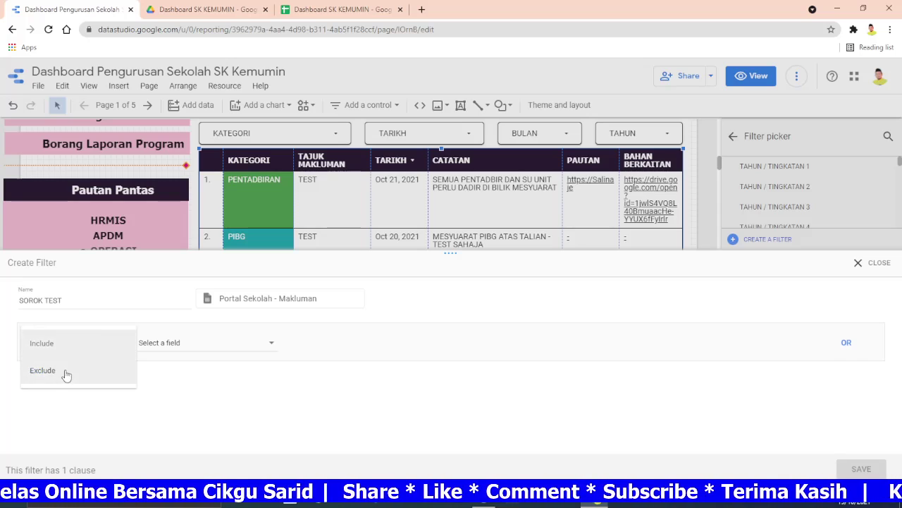
click(67, 372)
click(244, 347)
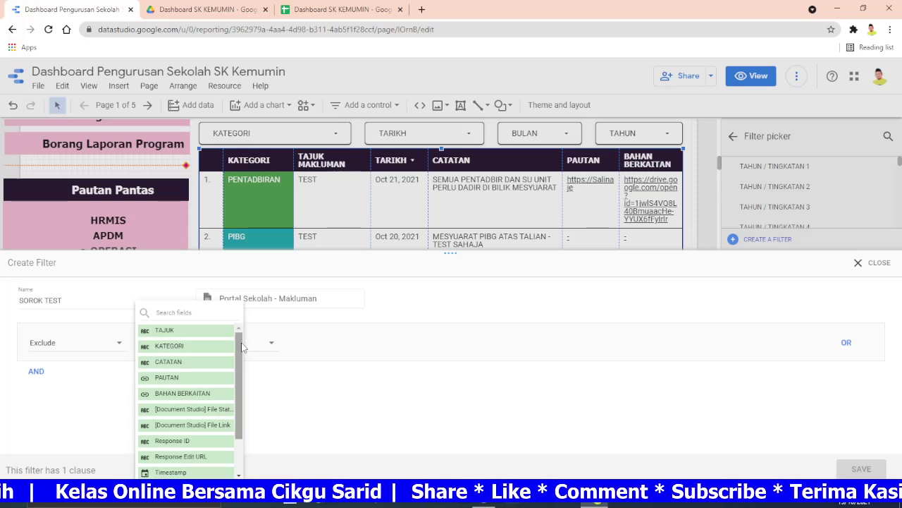
click(186, 331)
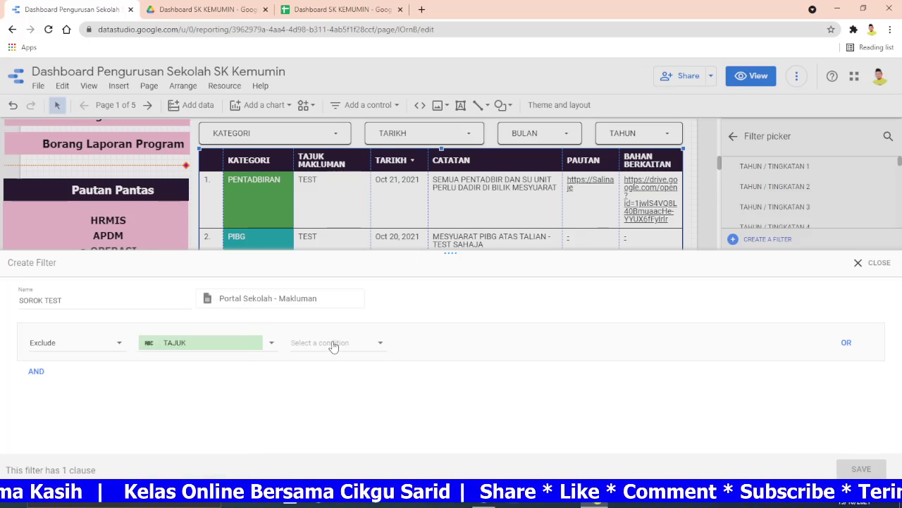
click(333, 338)
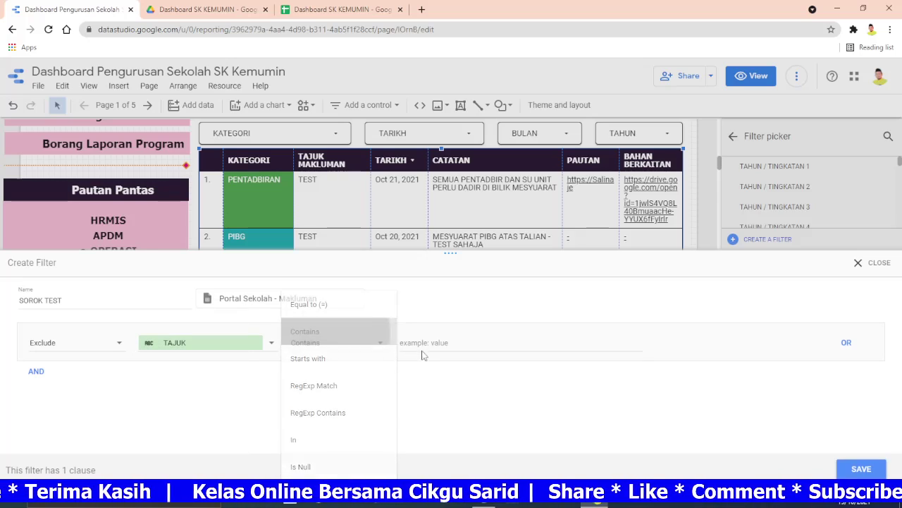